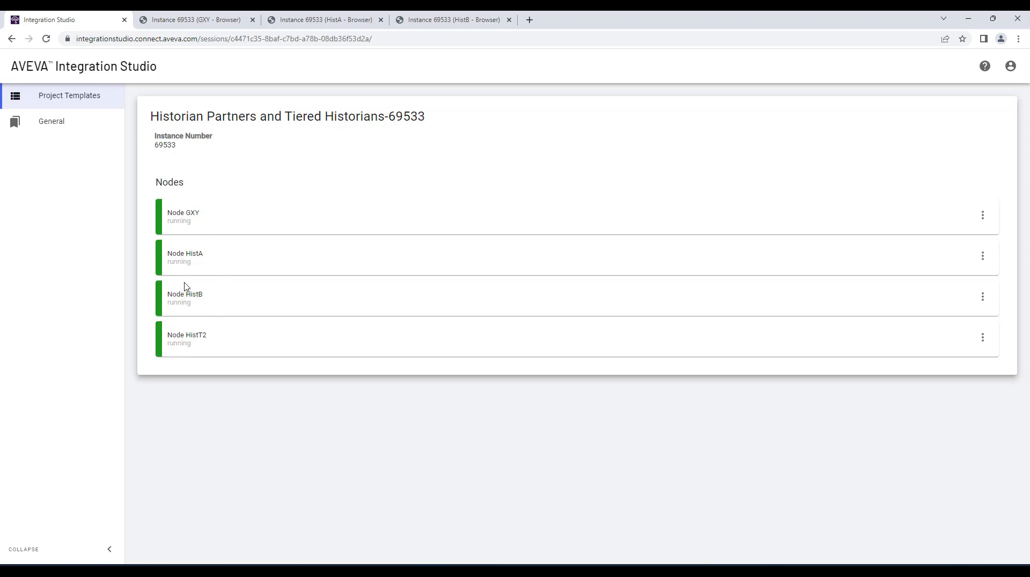
Step: Look over the open GXY, HistA and HistB node sessions, including the platforms in the GXY deployment view
click(214, 21)
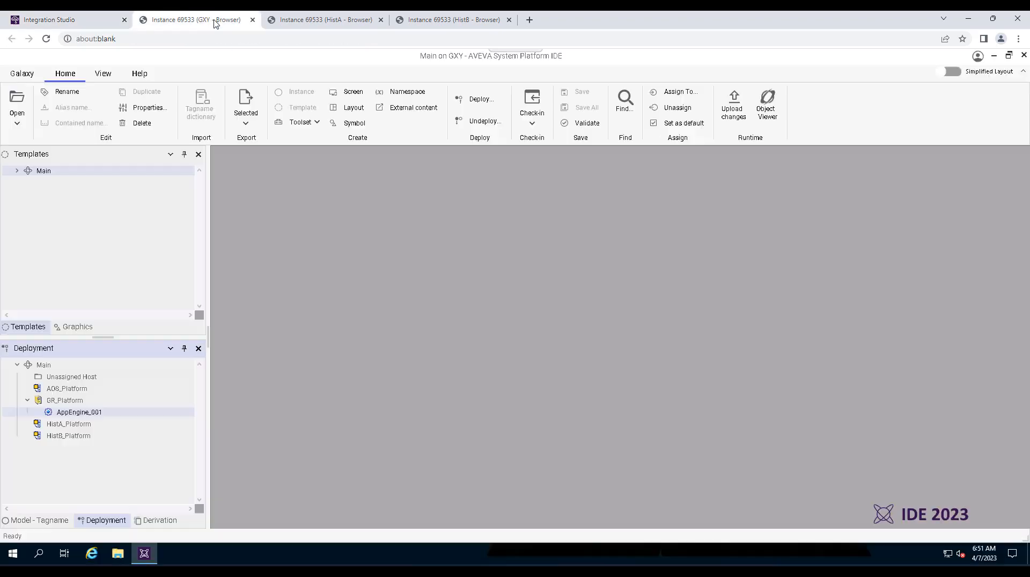
click(286, 21)
click(424, 20)
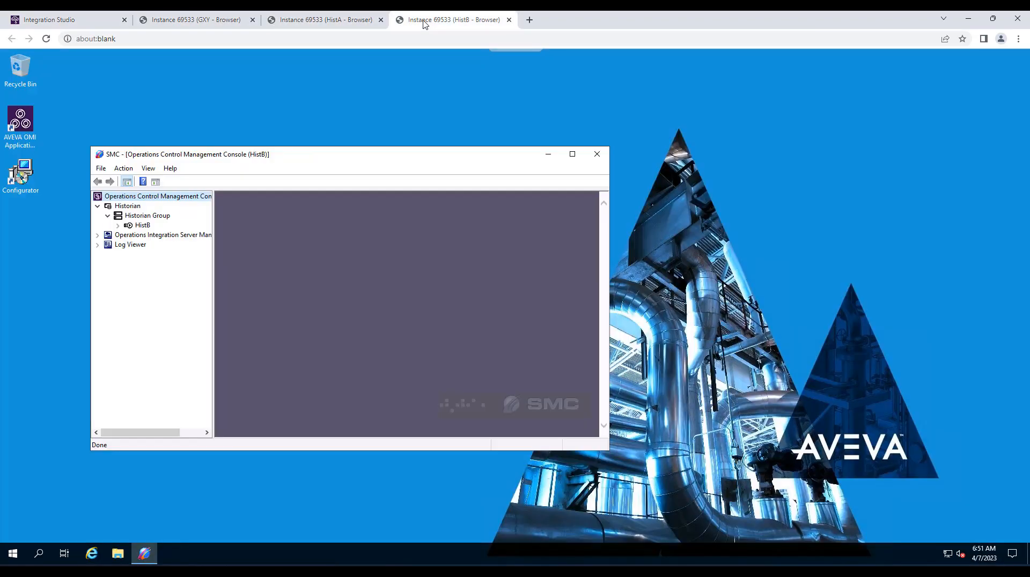
click(306, 21)
click(225, 21)
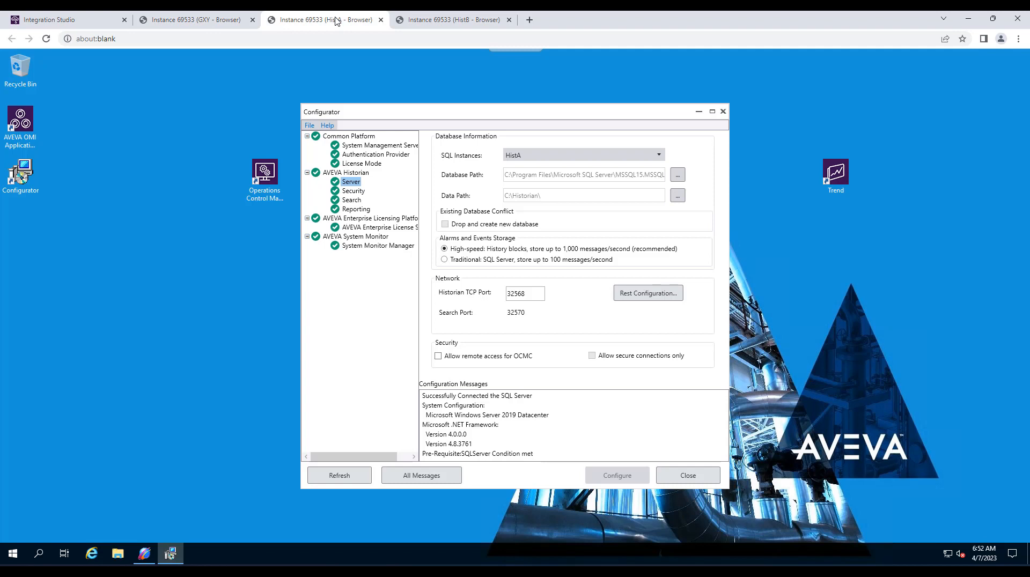
Step: On the HistA node, examine the System Management Server and AVEVA Historian Server settings in the Configurator
click(334, 22)
click(398, 146)
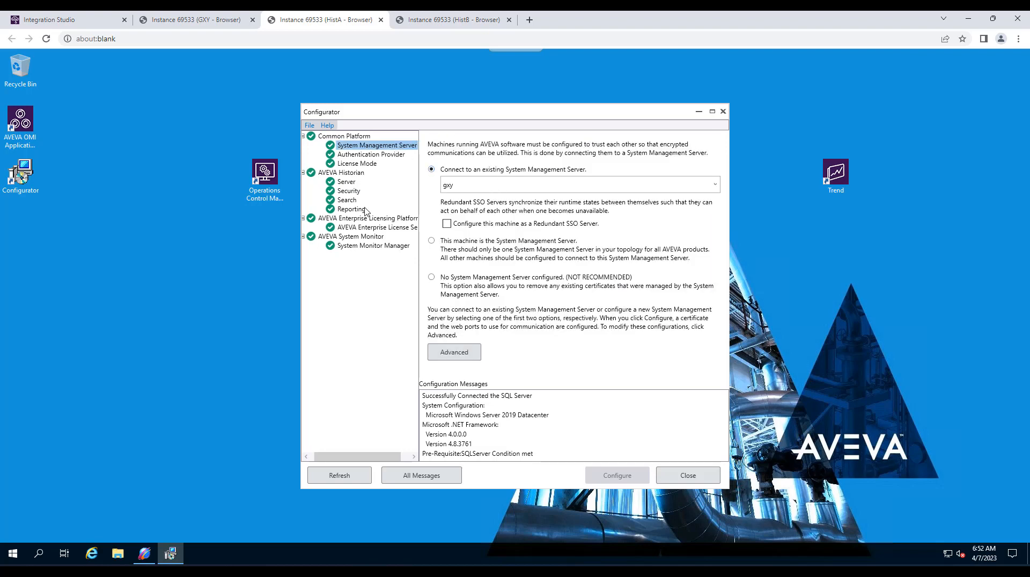
click(346, 182)
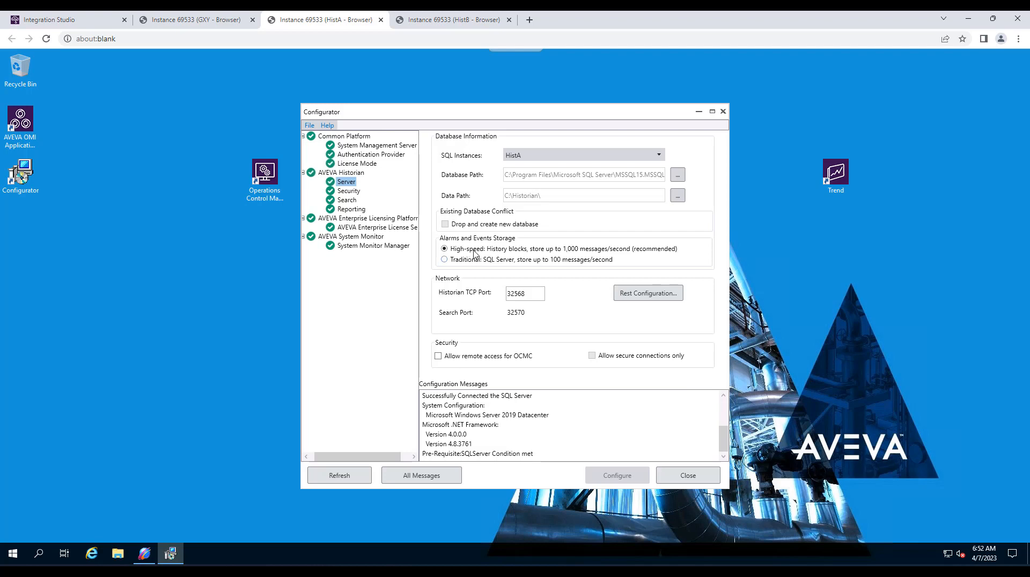
Step: On the HistB node, show the Historian's System Configuration parameters in the Operations Control Management Console and maximize the window
click(475, 26)
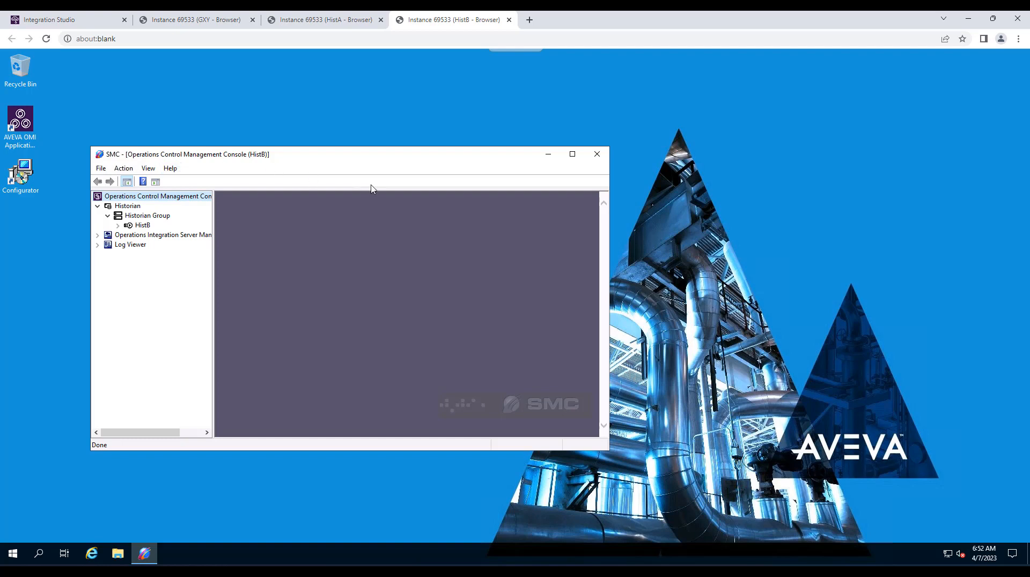
click(118, 226)
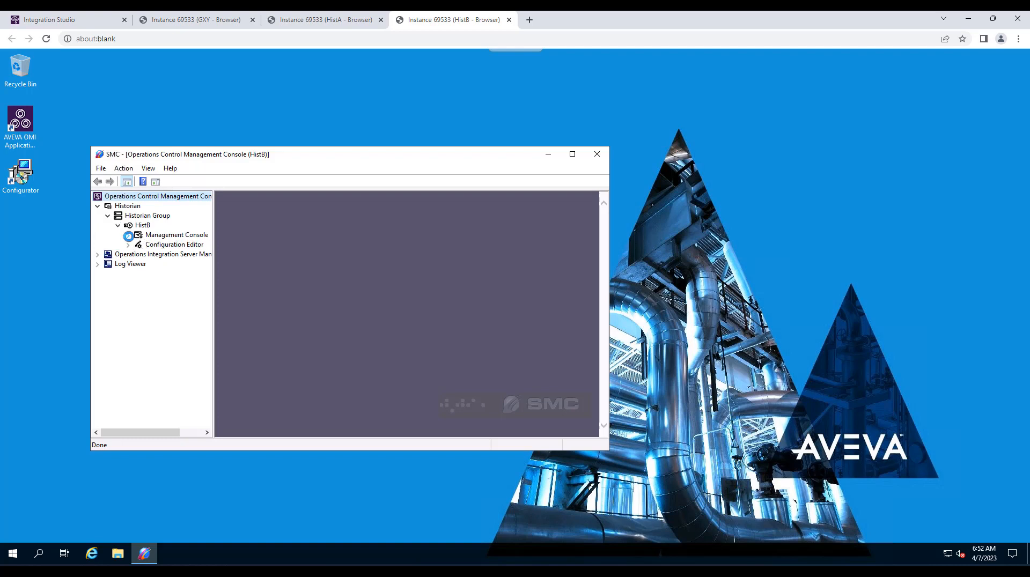
click(128, 235)
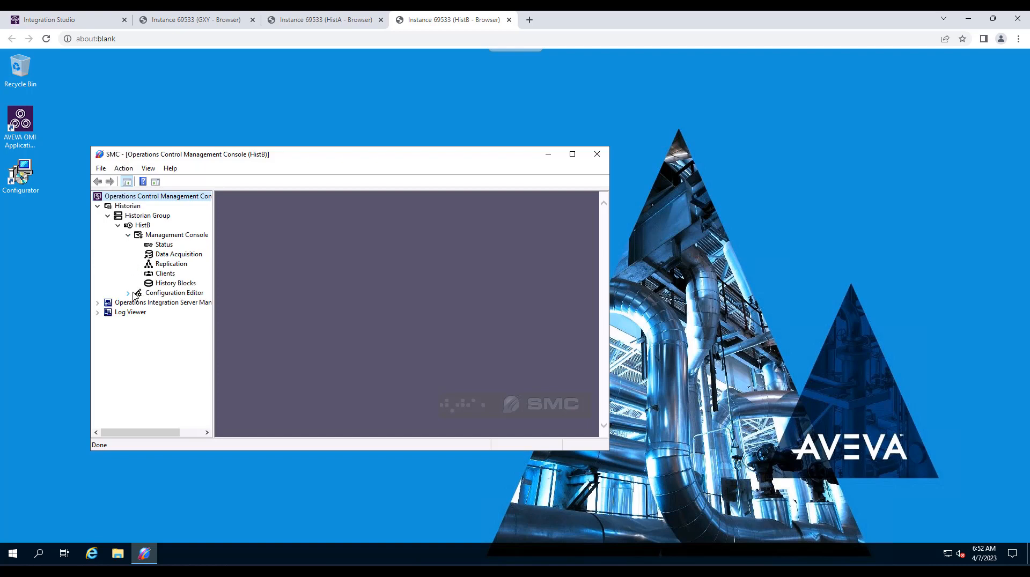
click(128, 292)
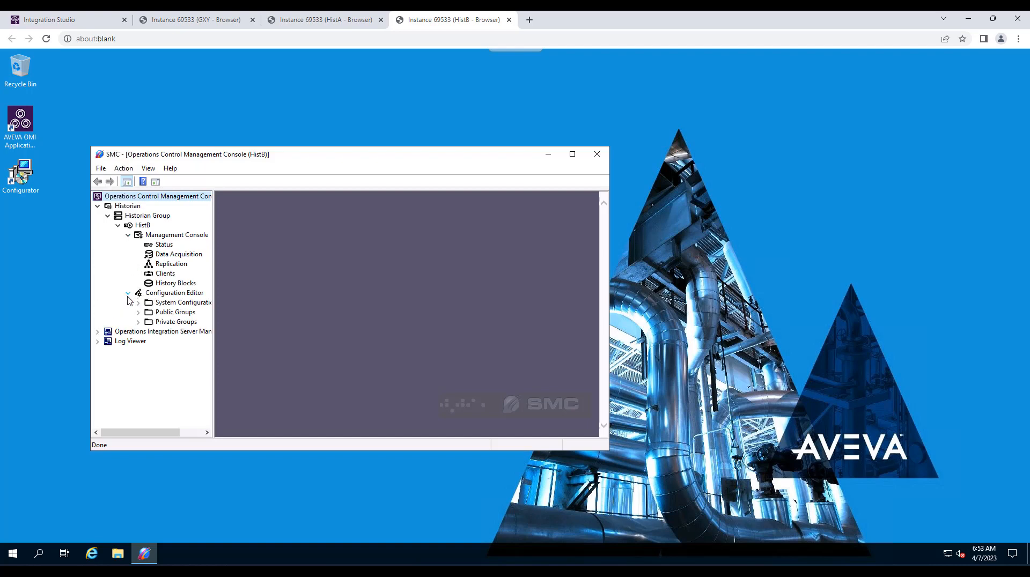
click(138, 303)
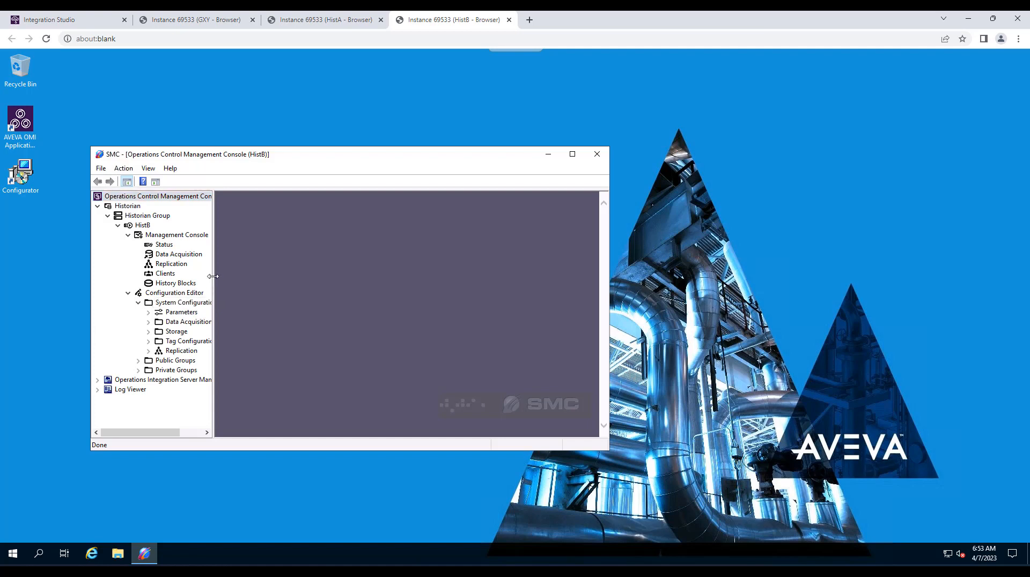
drag(214, 276, 291, 280)
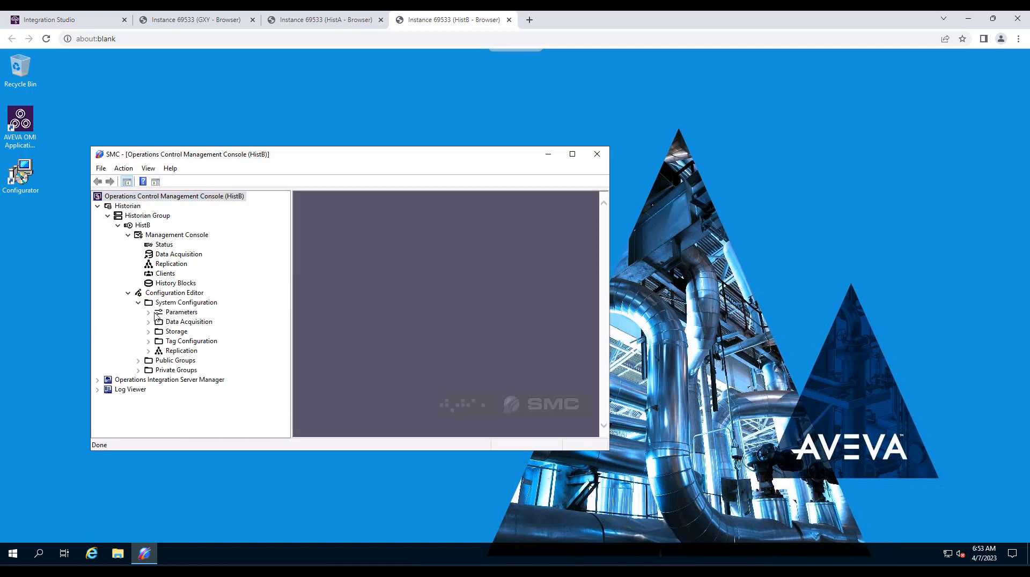
click(171, 314)
click(572, 154)
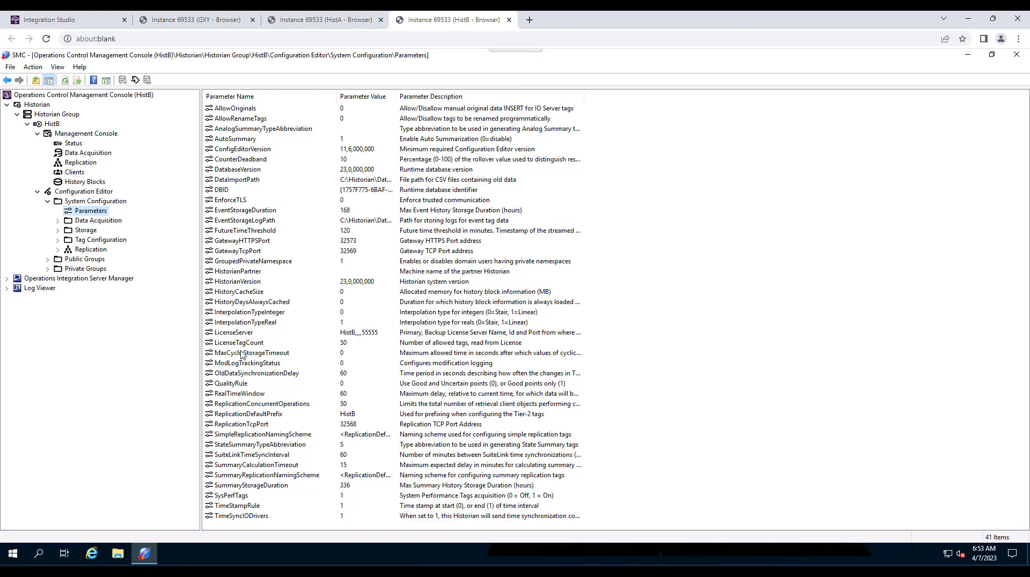
Step: Set HistB's HistorianPartner parameter to HistA and accept the pairing
click(238, 272)
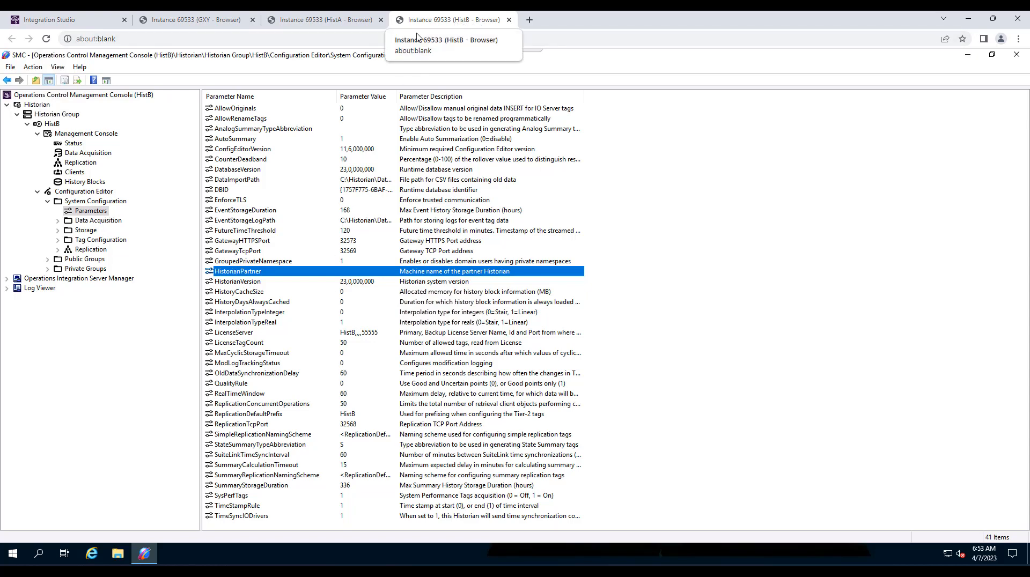
double_click(260, 272)
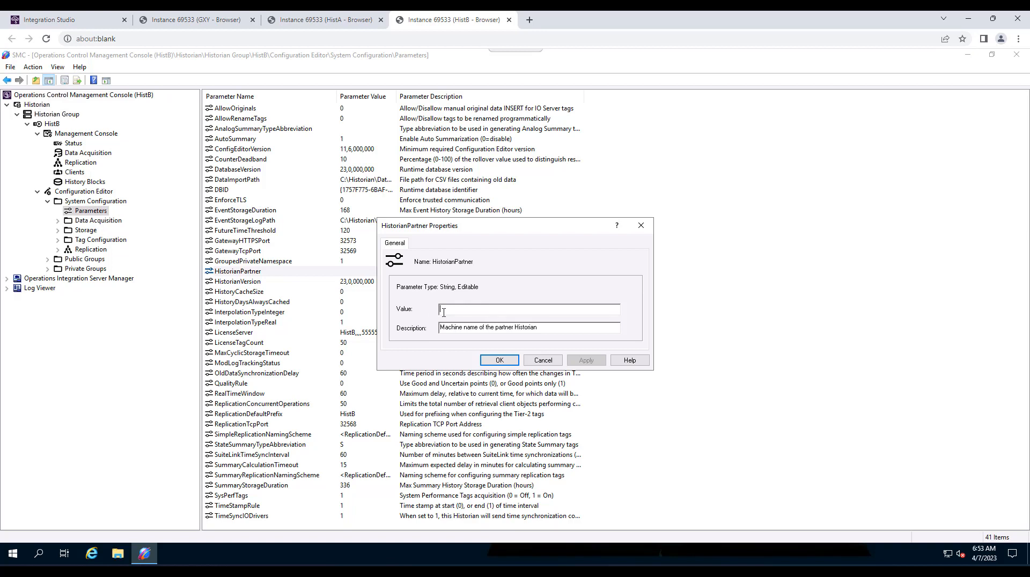
text(HistA)
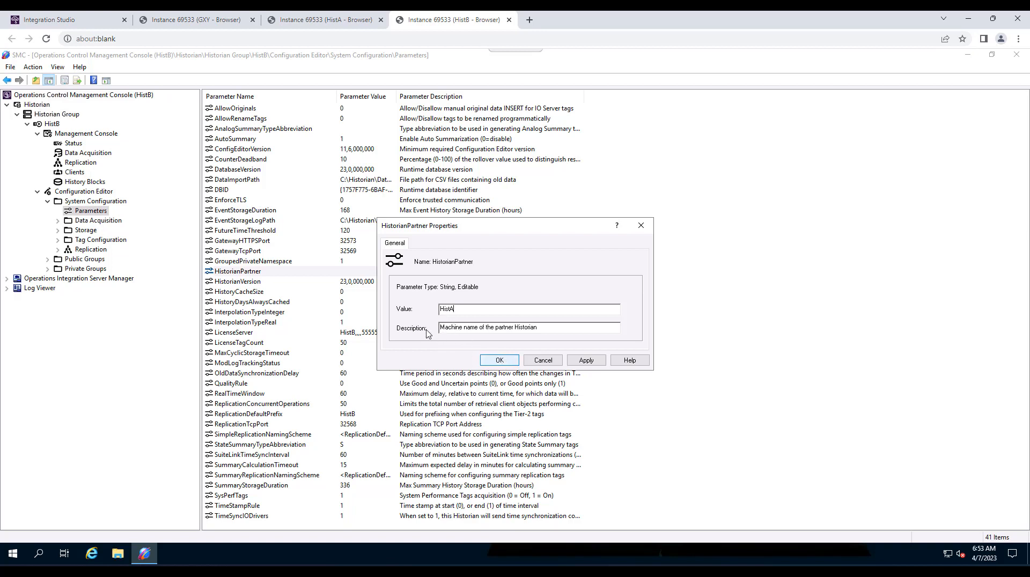
click(586, 360)
click(554, 345)
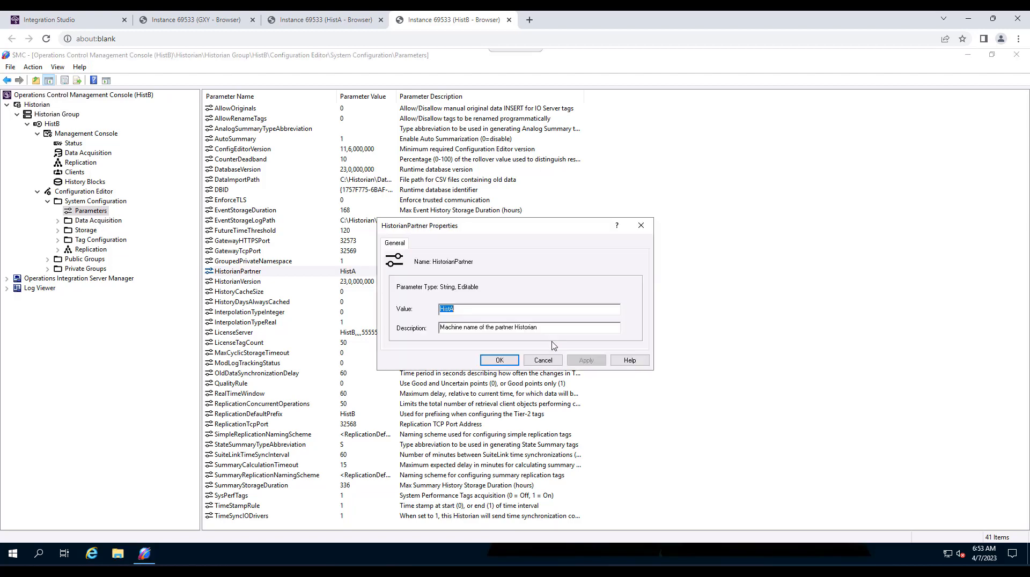
click(499, 360)
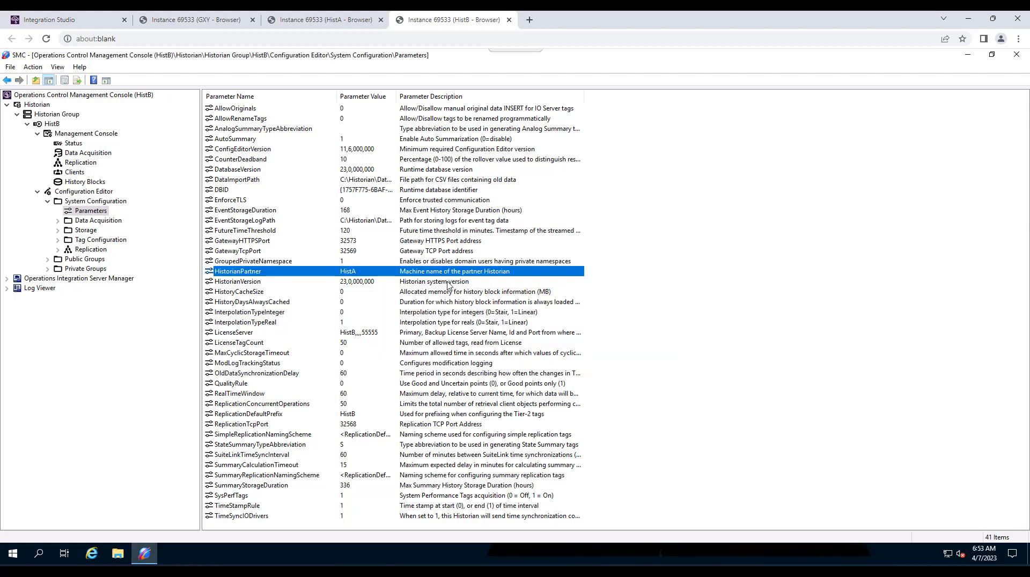
Step: On the HistA node, close the Configurator and launch the Operations Control Management Console
click(336, 25)
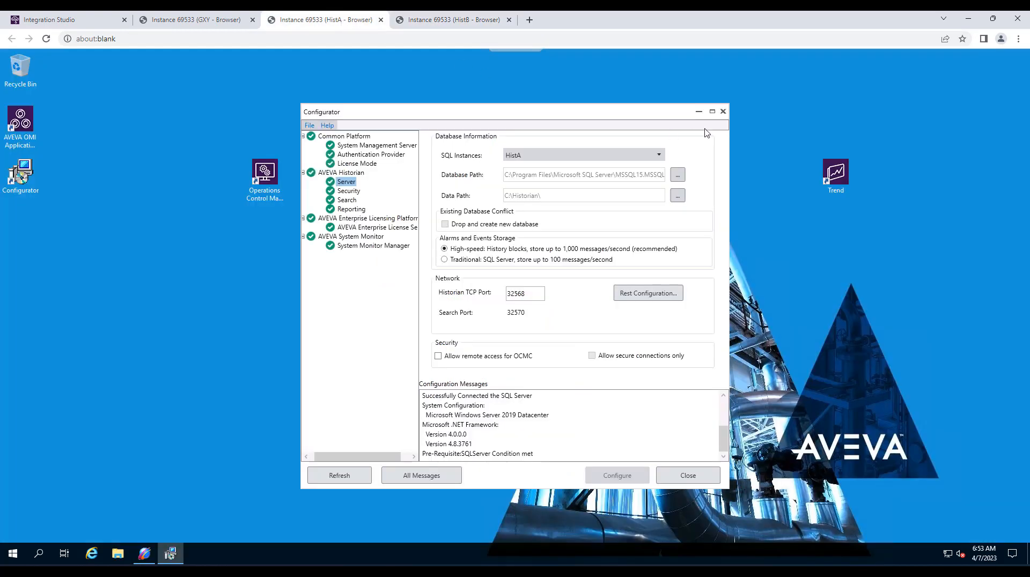
click(723, 113)
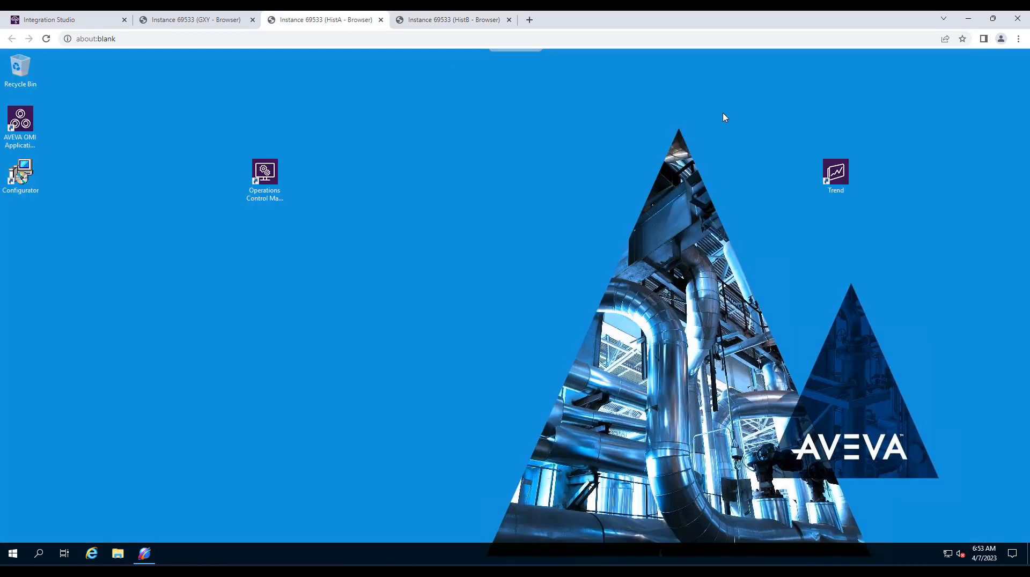
double_click(278, 180)
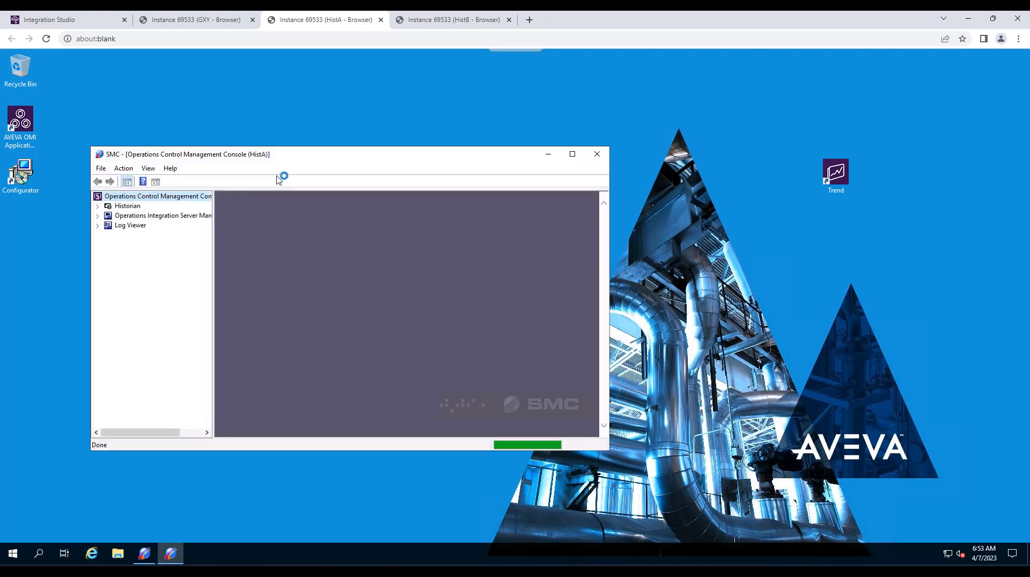
Step: Show HistA's System Configuration parameters in a maximized console window with a wider navigation tree
click(97, 206)
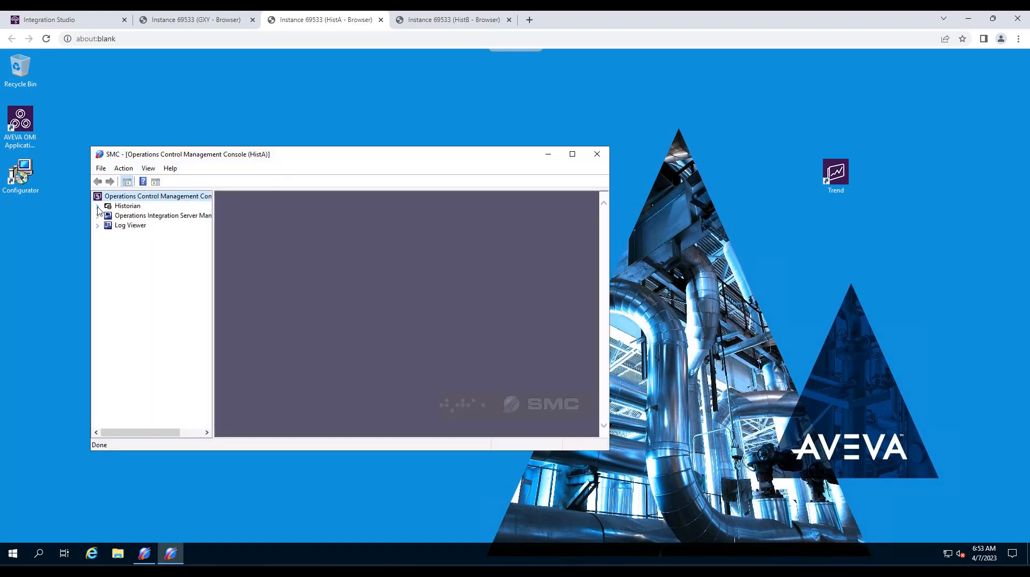
click(108, 215)
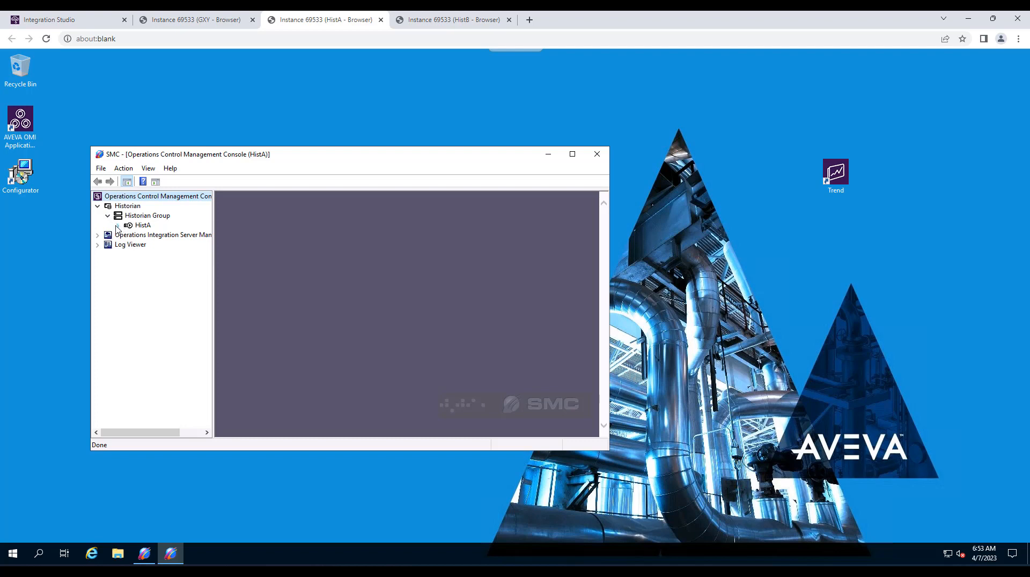
click(119, 226)
click(128, 245)
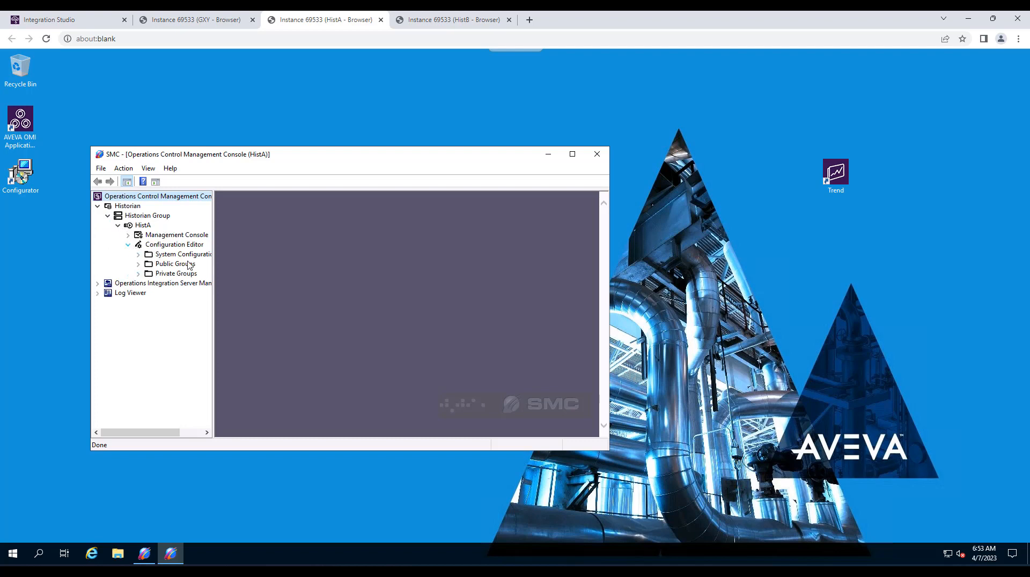
click(139, 254)
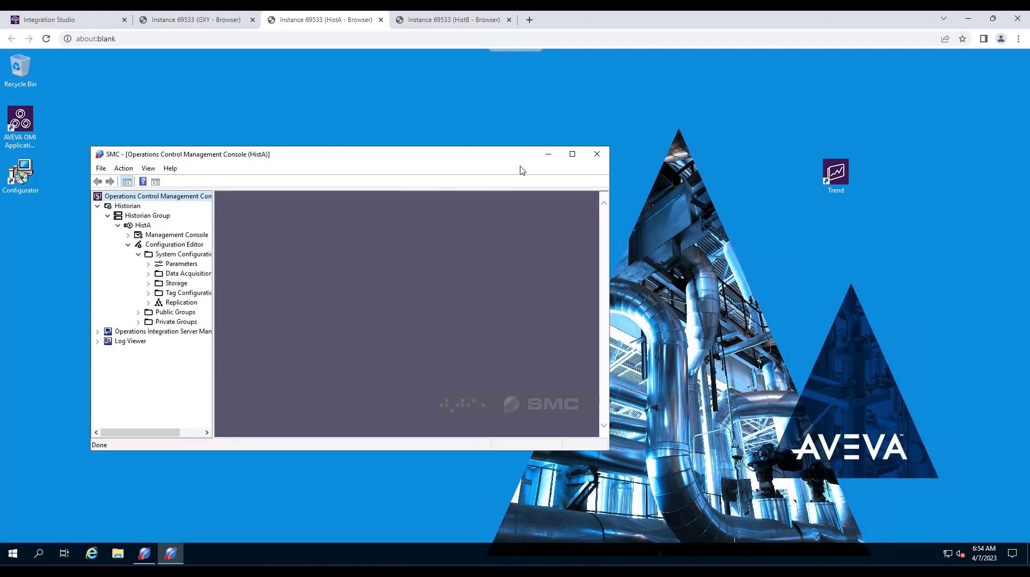
click(572, 154)
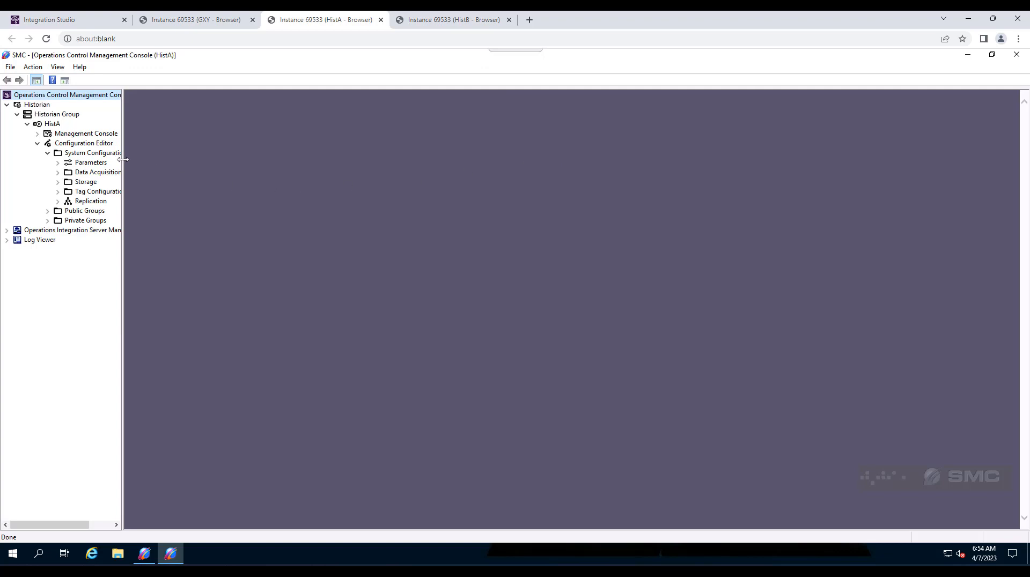
drag(124, 160, 202, 168)
click(90, 164)
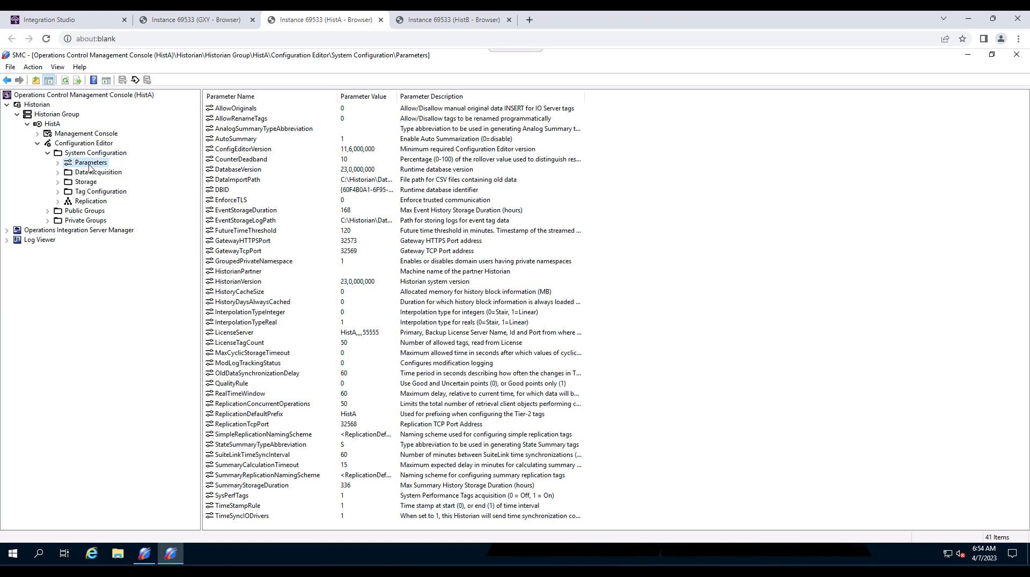
Step: Set HistA's HistorianPartner parameter to HistB and accept the pairing
double_click(248, 275)
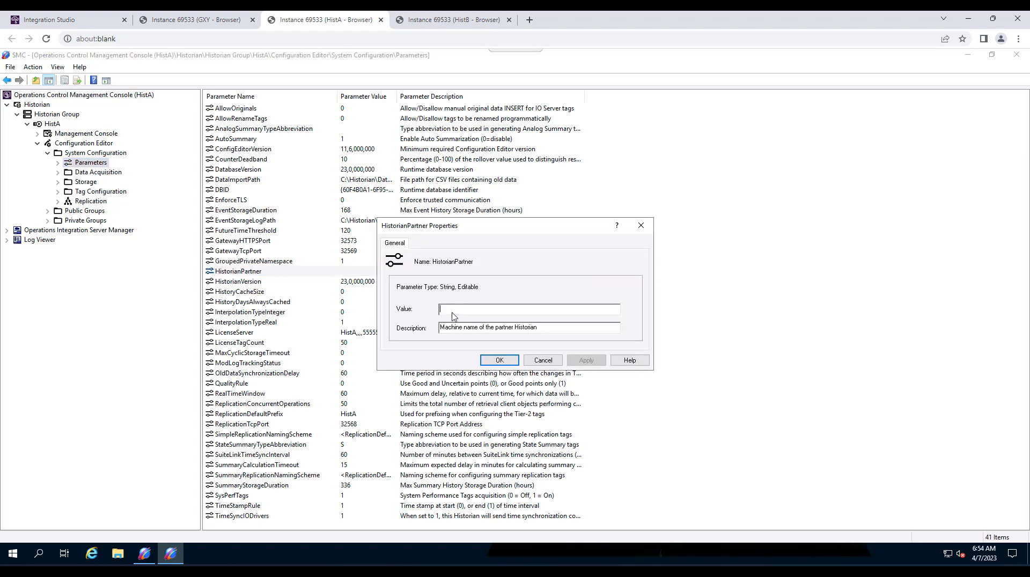
text(HistB)
click(504, 360)
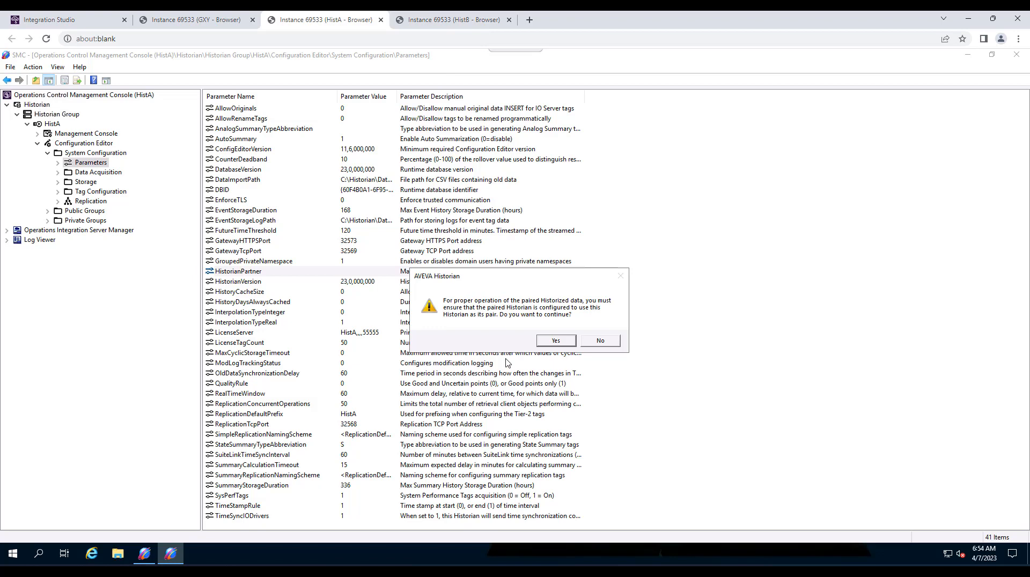
click(556, 341)
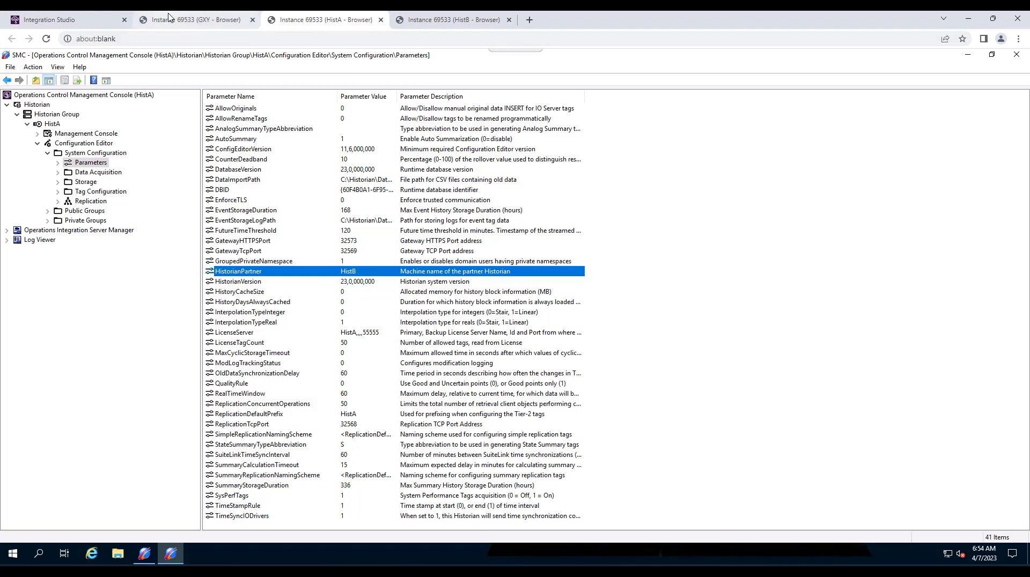
Step: On the GXY node, open AppEngine_001's general settings in the System Platform IDE and go to its Historian name
mouse_move(179, 20)
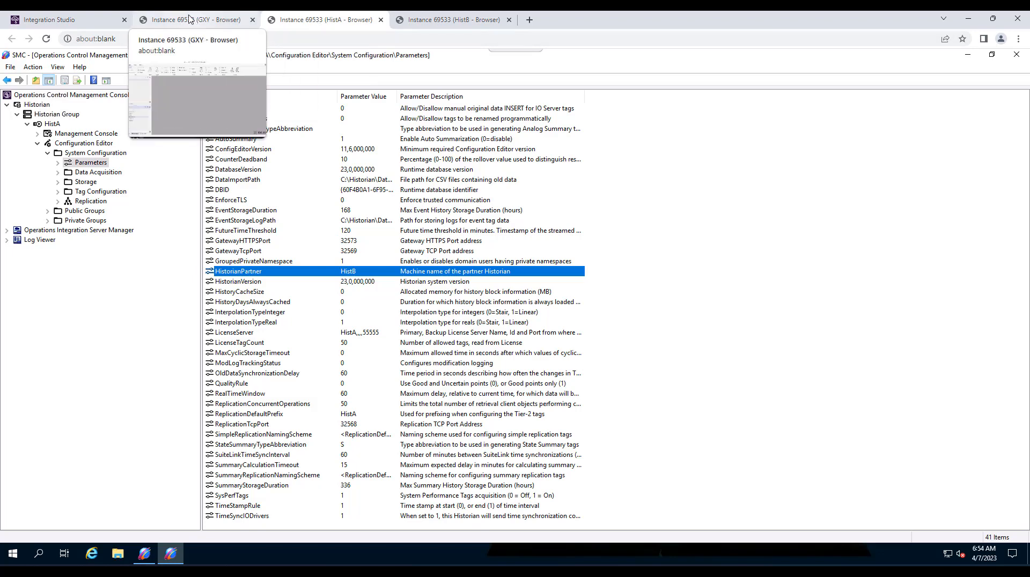
click(76, 19)
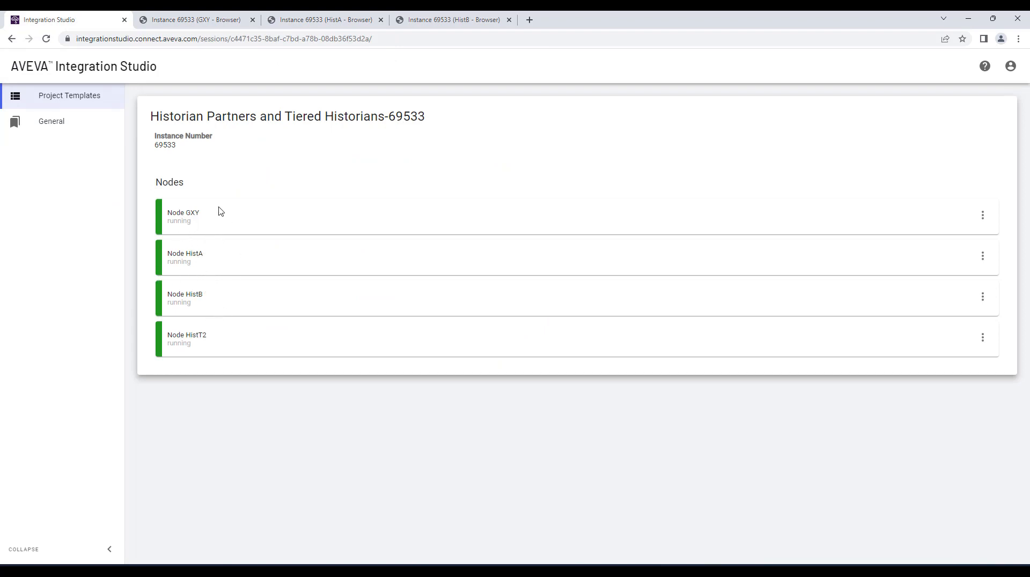
click(315, 20)
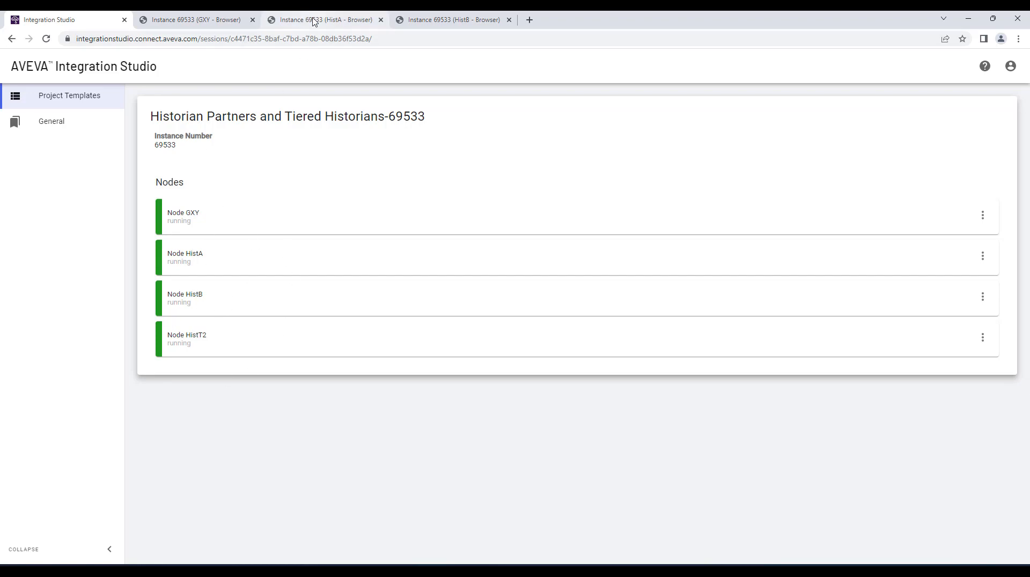
click(220, 20)
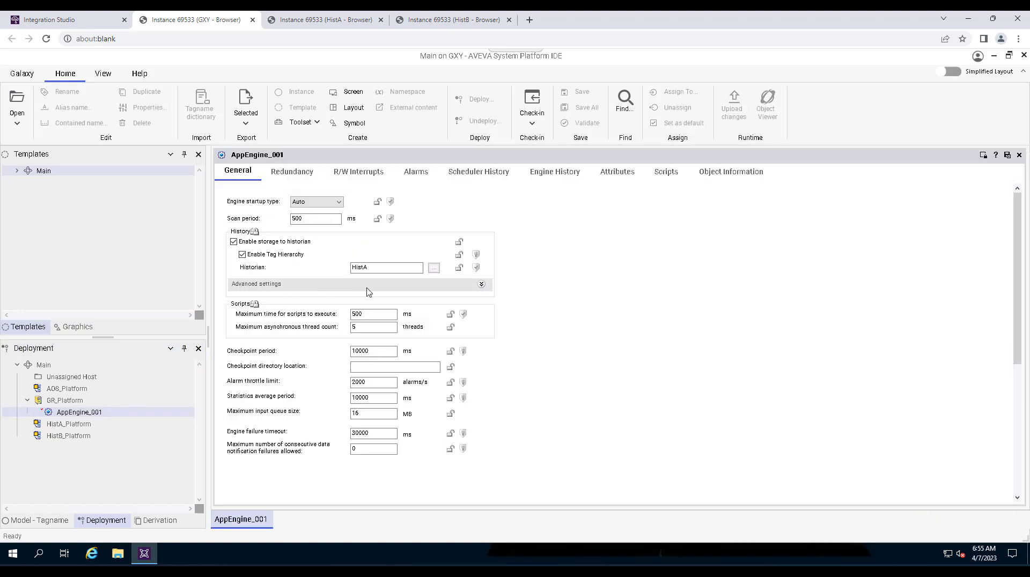
click(354, 267)
Step: Compare HistA's HistorianPartner parameter with the Historian name in AppEngine_001's general settings on the GXY node
click(311, 24)
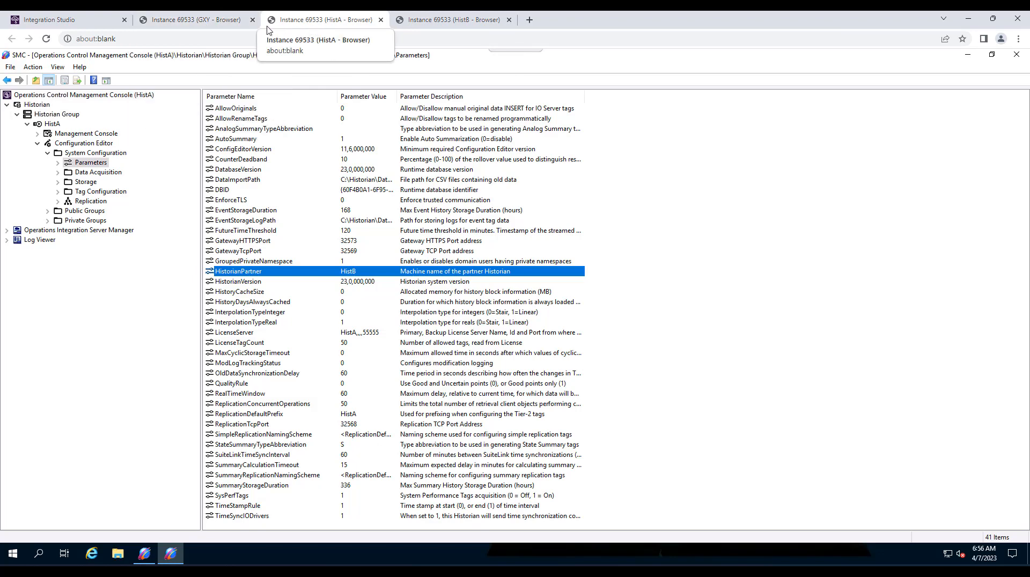
click(231, 27)
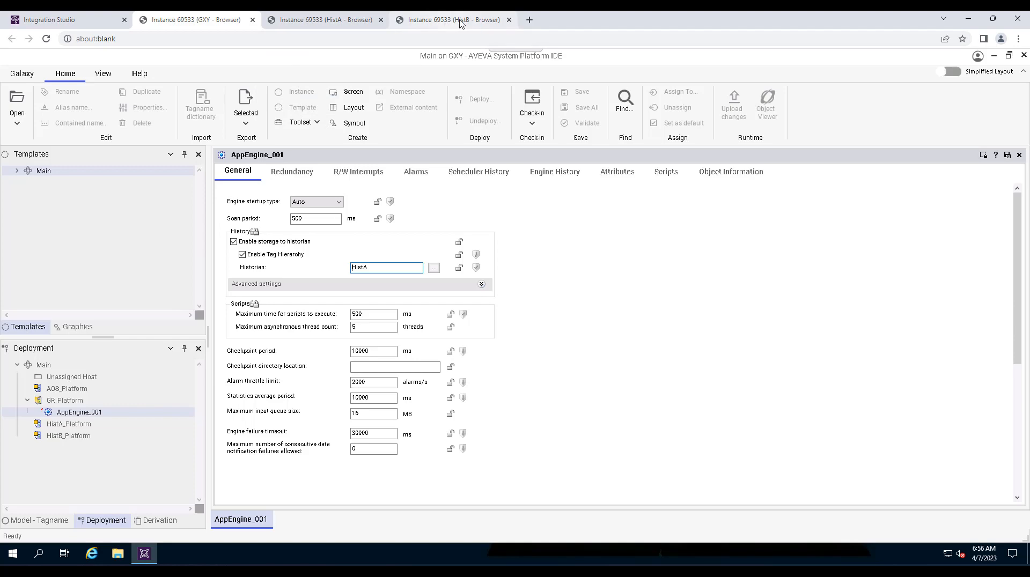
click(329, 24)
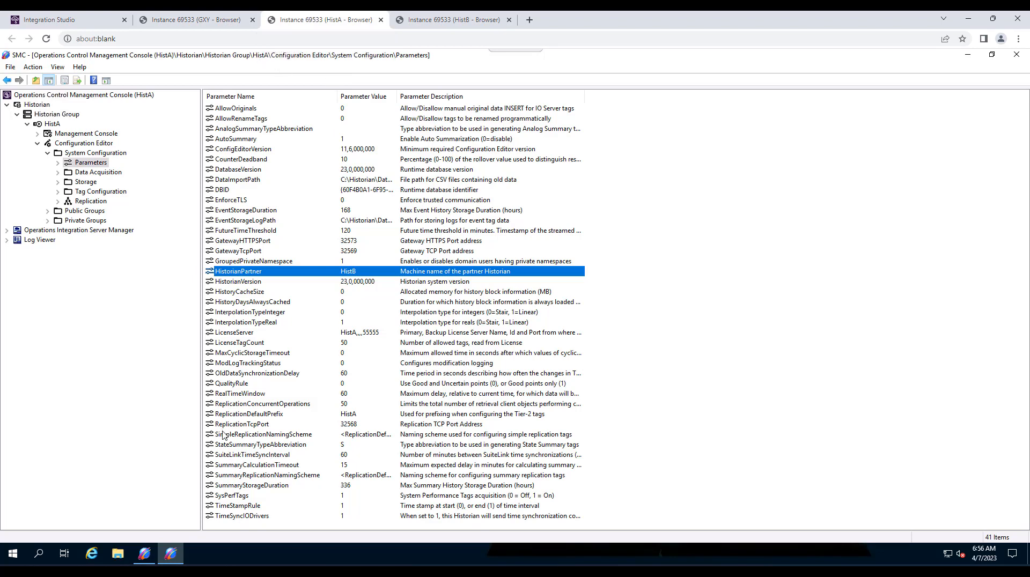
click(196, 20)
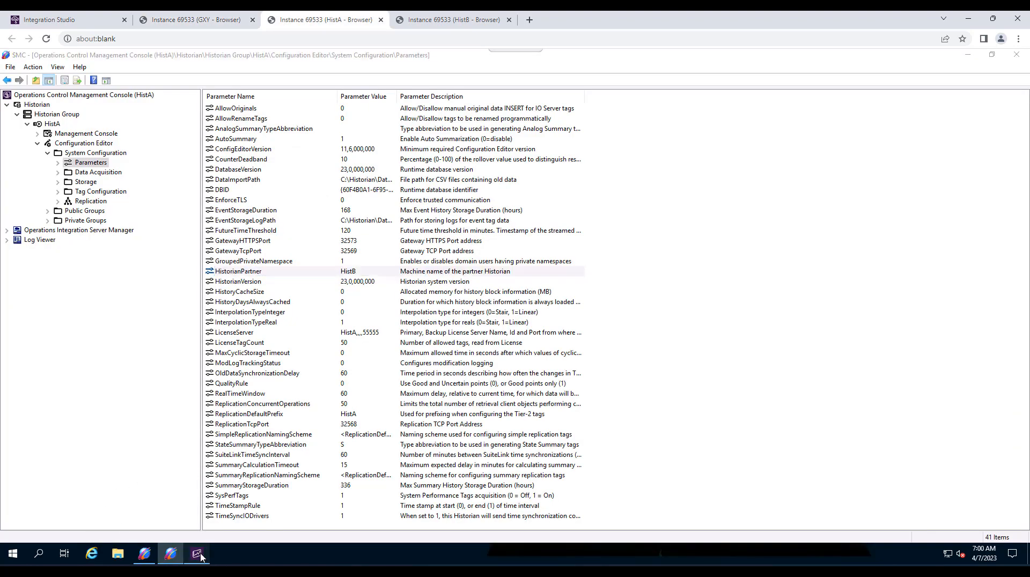
click(198, 555)
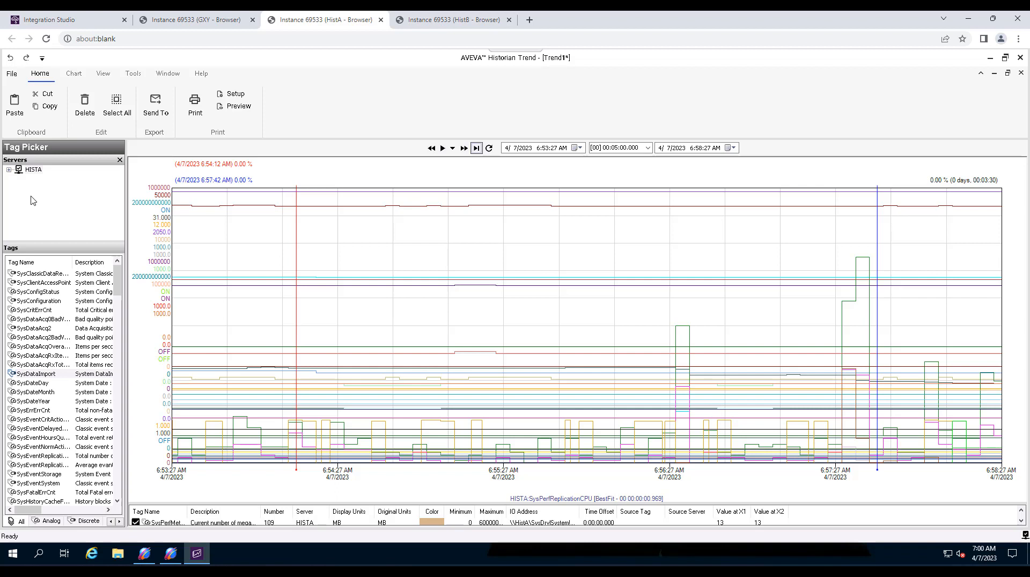
right_click(33, 201)
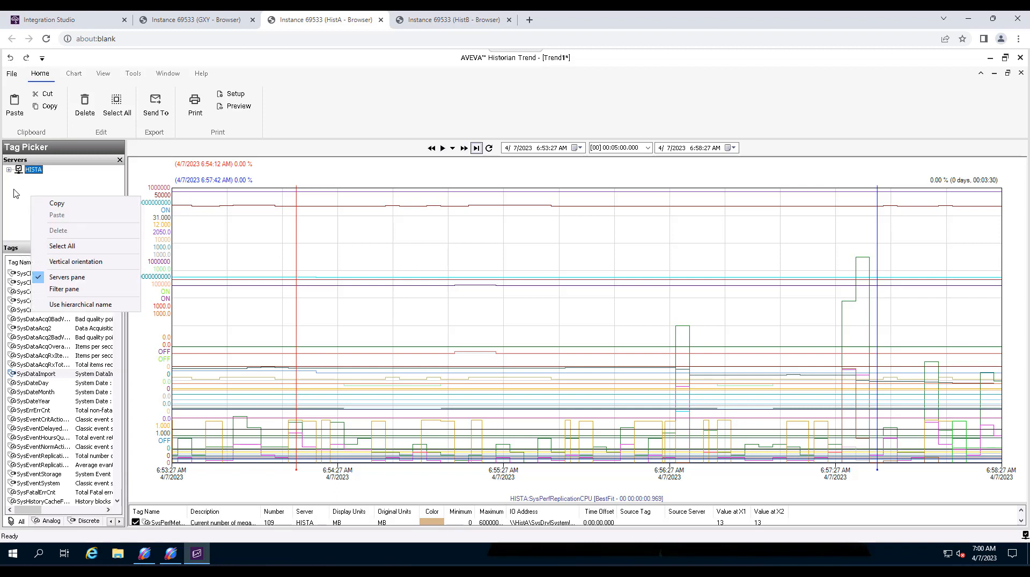
click(15, 193)
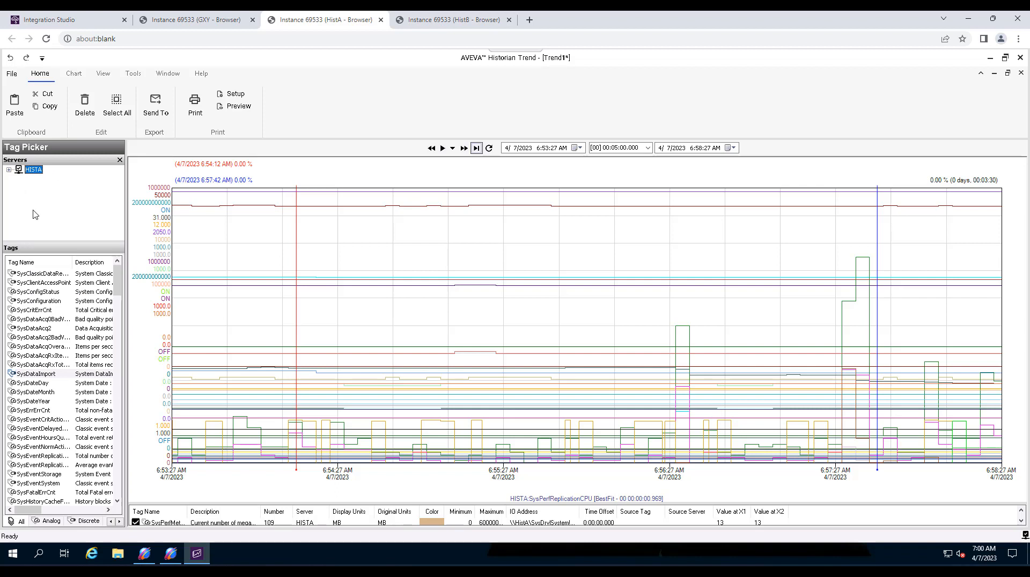